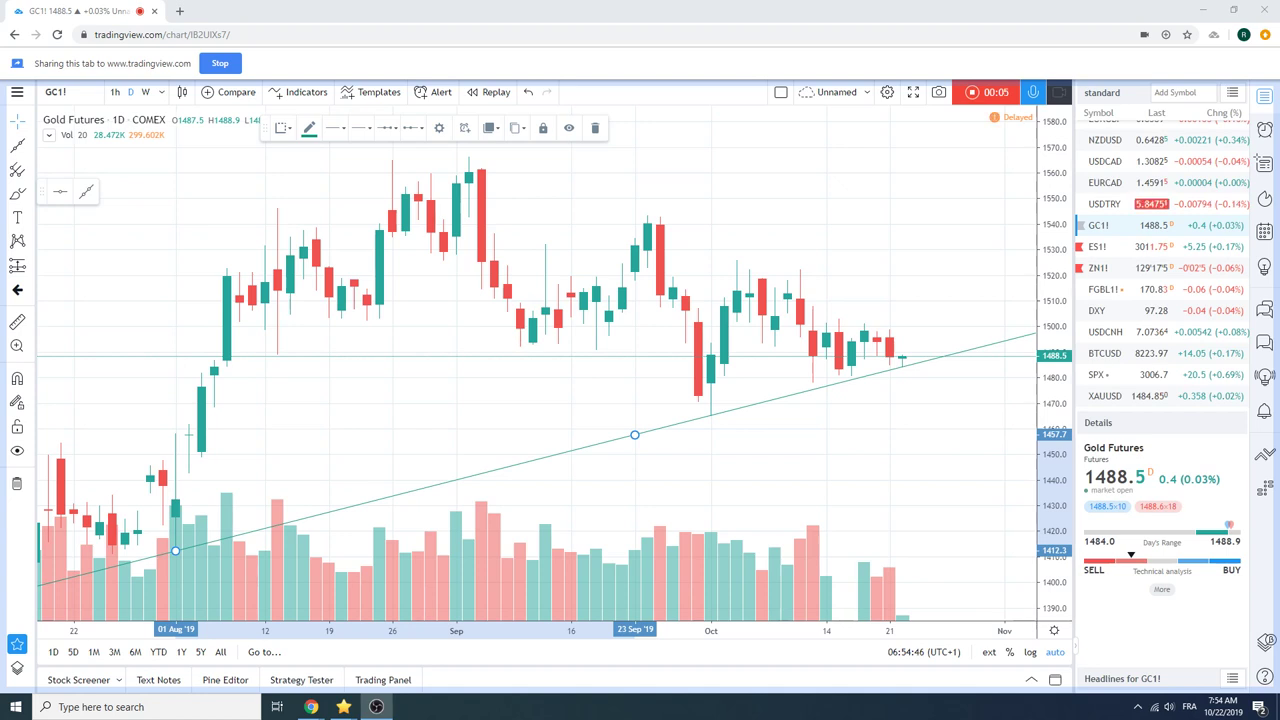
# Bring the chart browser back into focus and move the WSJ markets page aside to uncover the chart.
pyautogui.hotkey('alt', 'Tab')
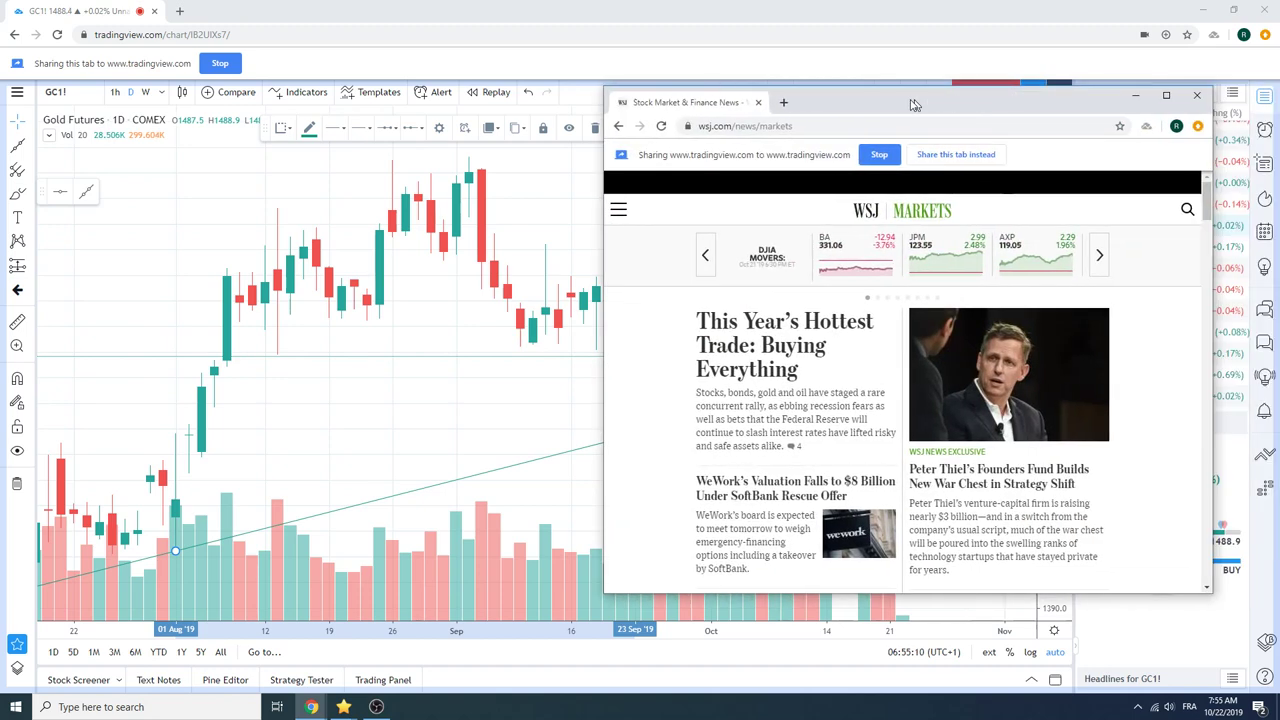
pyautogui.moveTo(943, 97); pyautogui.dragTo(600, 97)
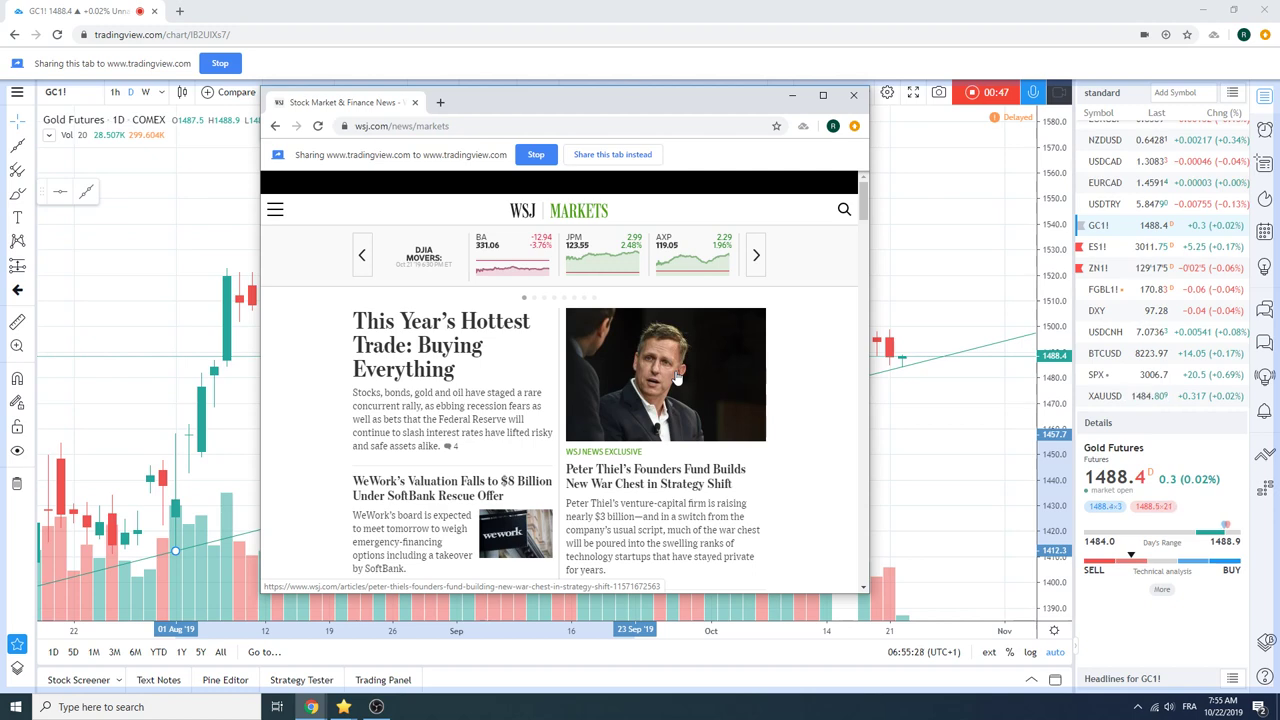
pyautogui.moveTo(560, 104); pyautogui.dragTo(1279, 200)
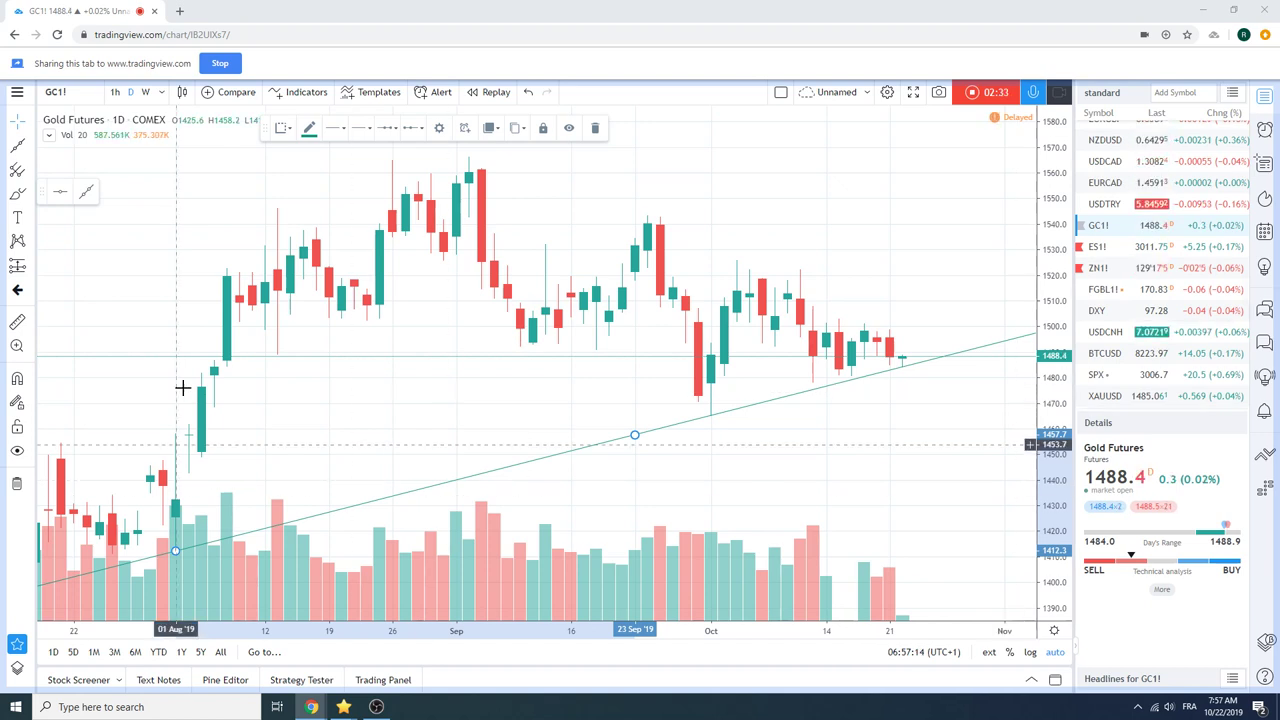
# Zoom the Gold Futures chart out horizontally to show June through November.
pyautogui.scroll(-2, 503, 371)
pyautogui.scroll(-2, 503, 373)
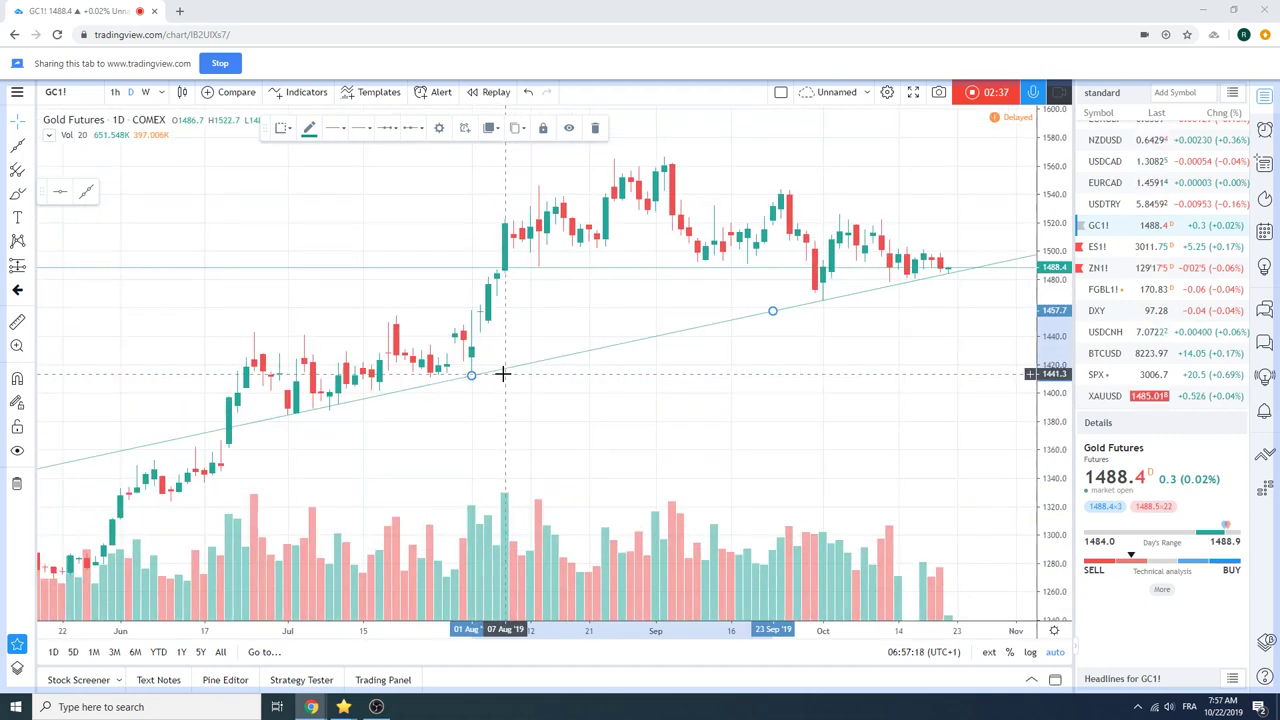
pyautogui.scroll(5, 1127, 320)
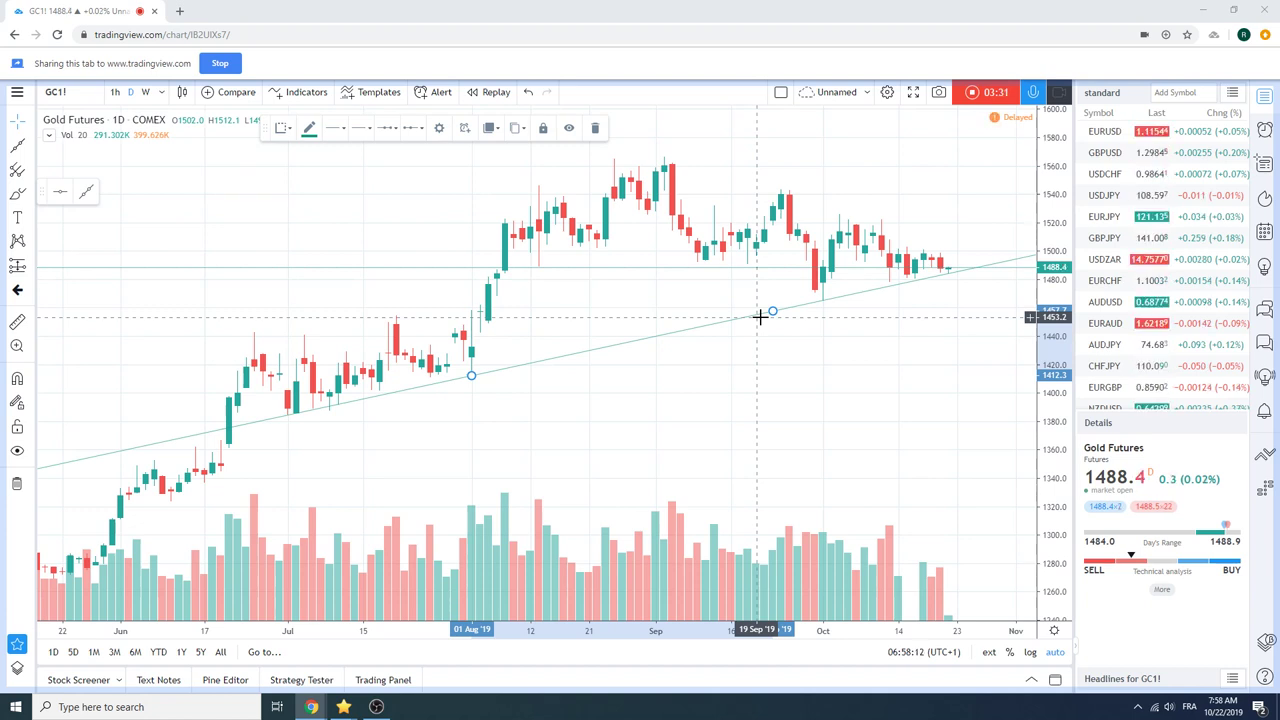
# Draw a falling Extended line from the September peak across the October highs, forming a triangle with the rising line.
pyautogui.click(31, 150)
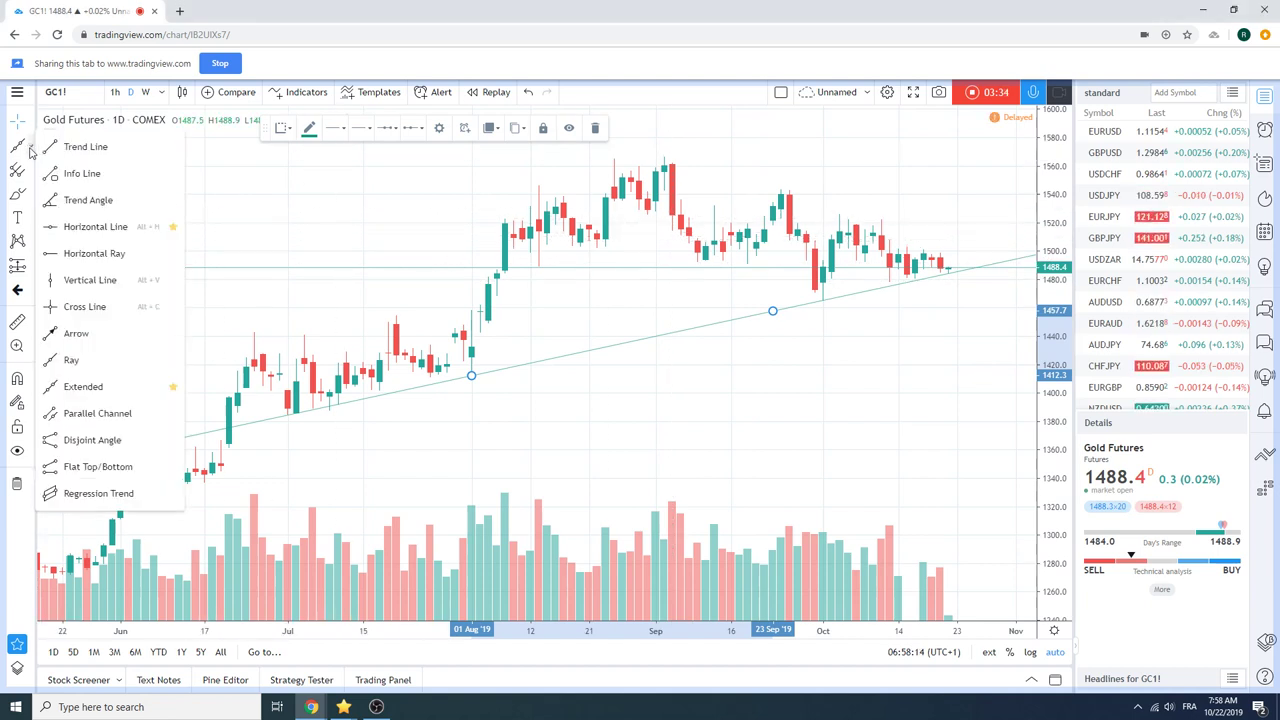
pyautogui.click(83, 386)
pyautogui.click(664, 154)
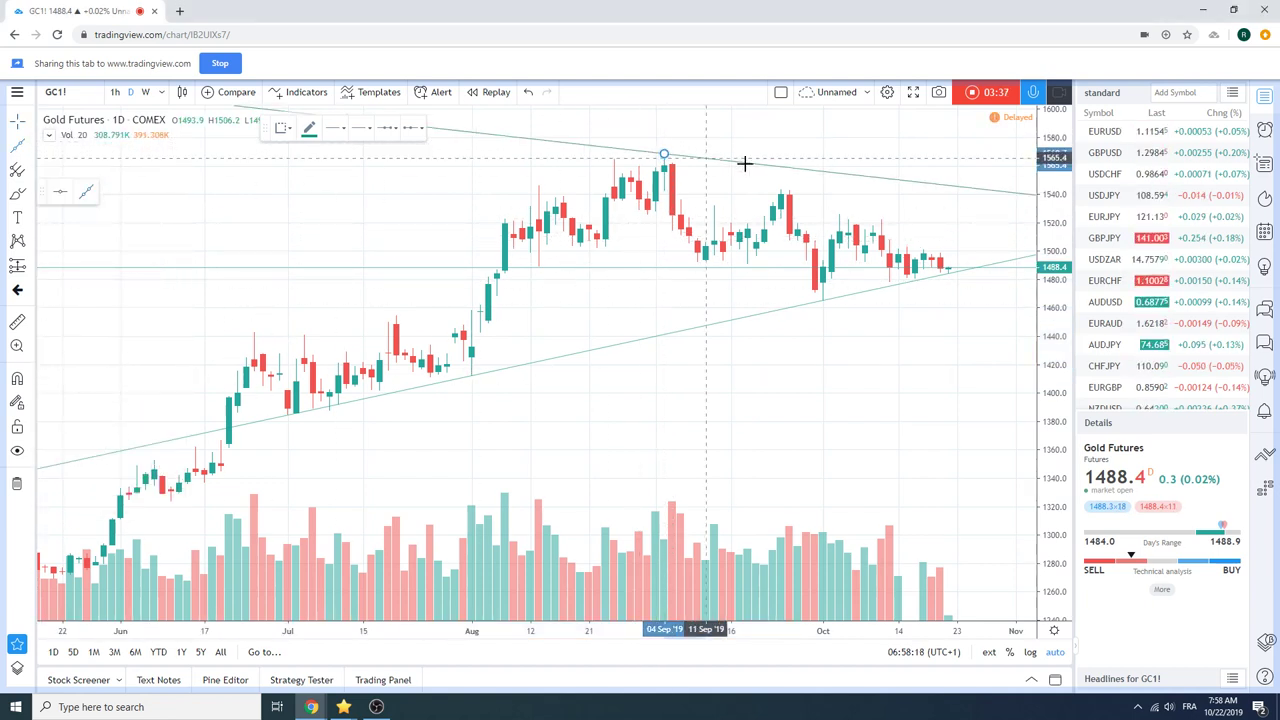
pyautogui.click(889, 220)
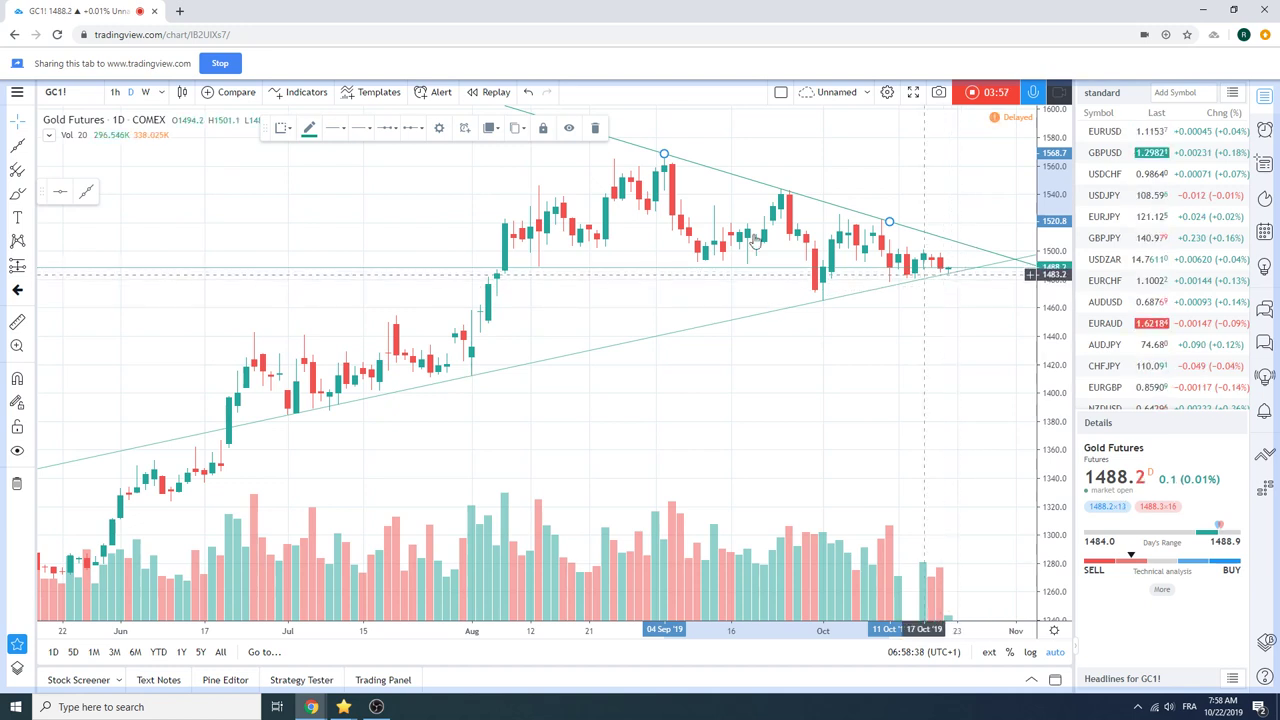
pyautogui.click(498, 181)
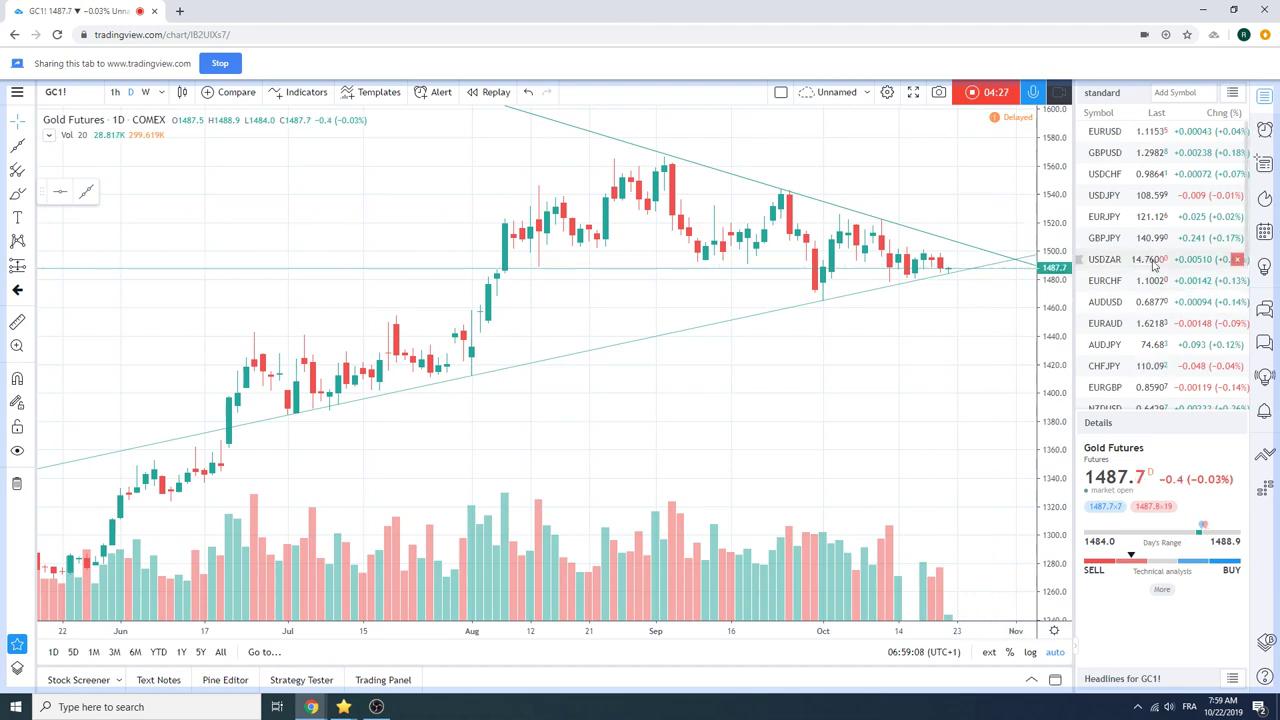
pyautogui.scroll(-1, 1155, 265)
pyautogui.scroll(1, 1130, 170)
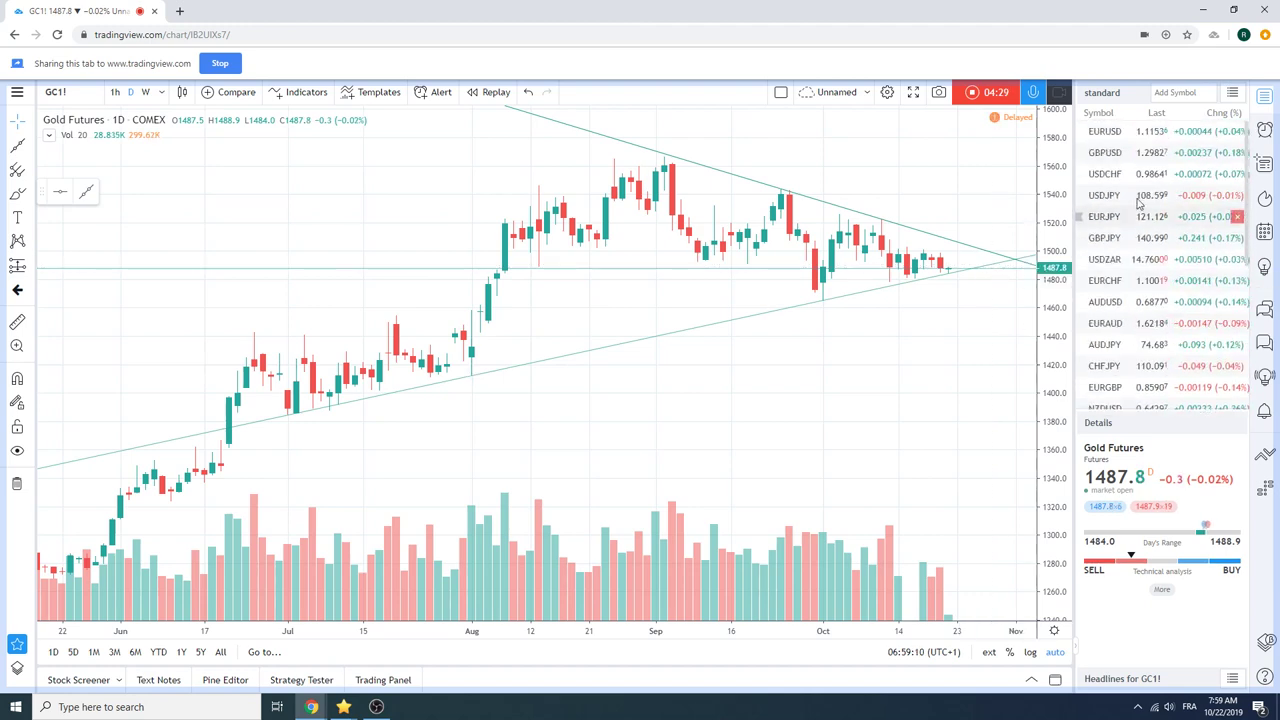
# Load the EURUSD daily chart from the watchlist.
pyautogui.click(1112, 134)
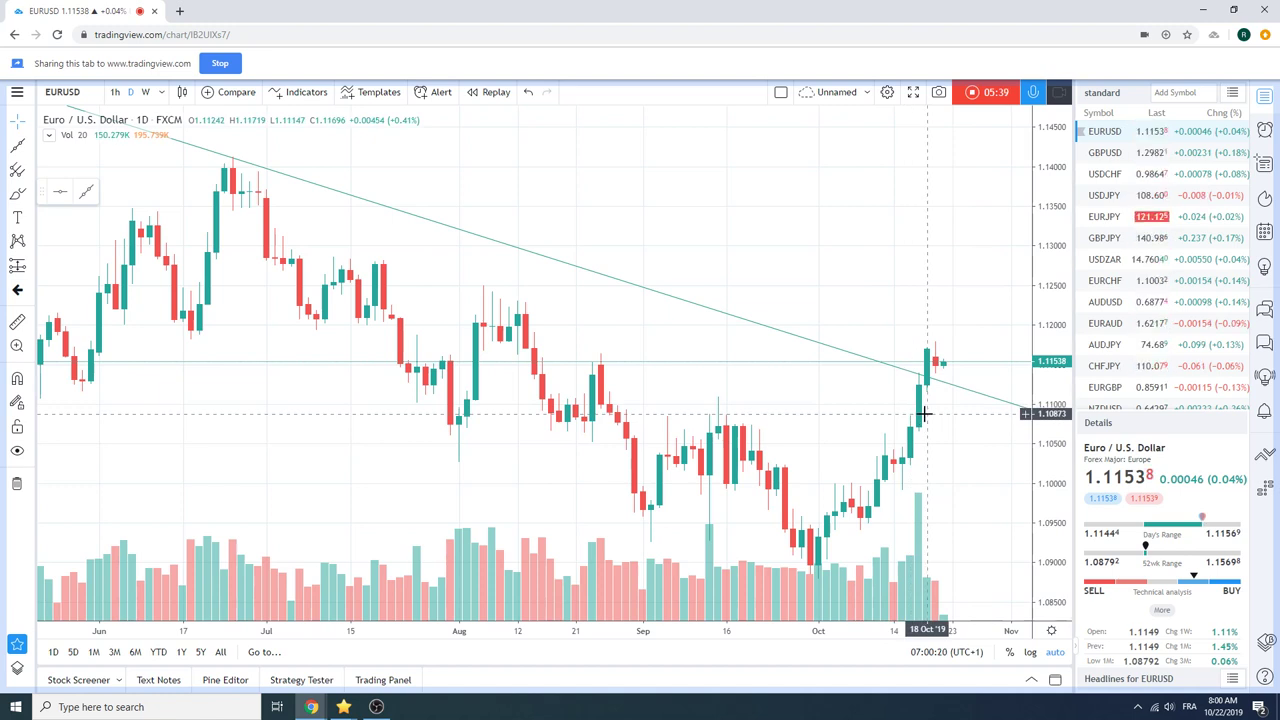
# Load the GBPUSD daily chart and zoom out to span February through November.
pyautogui.click(1105, 152)
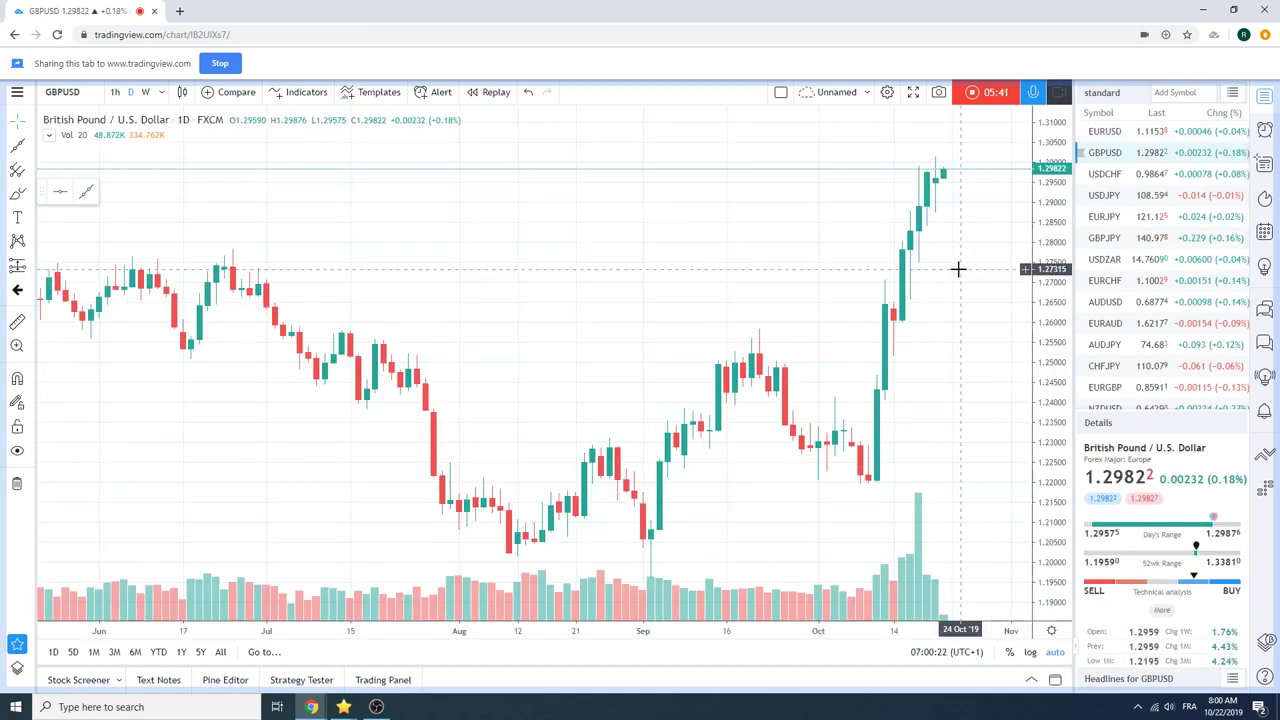
pyautogui.scroll(-3, 958, 269)
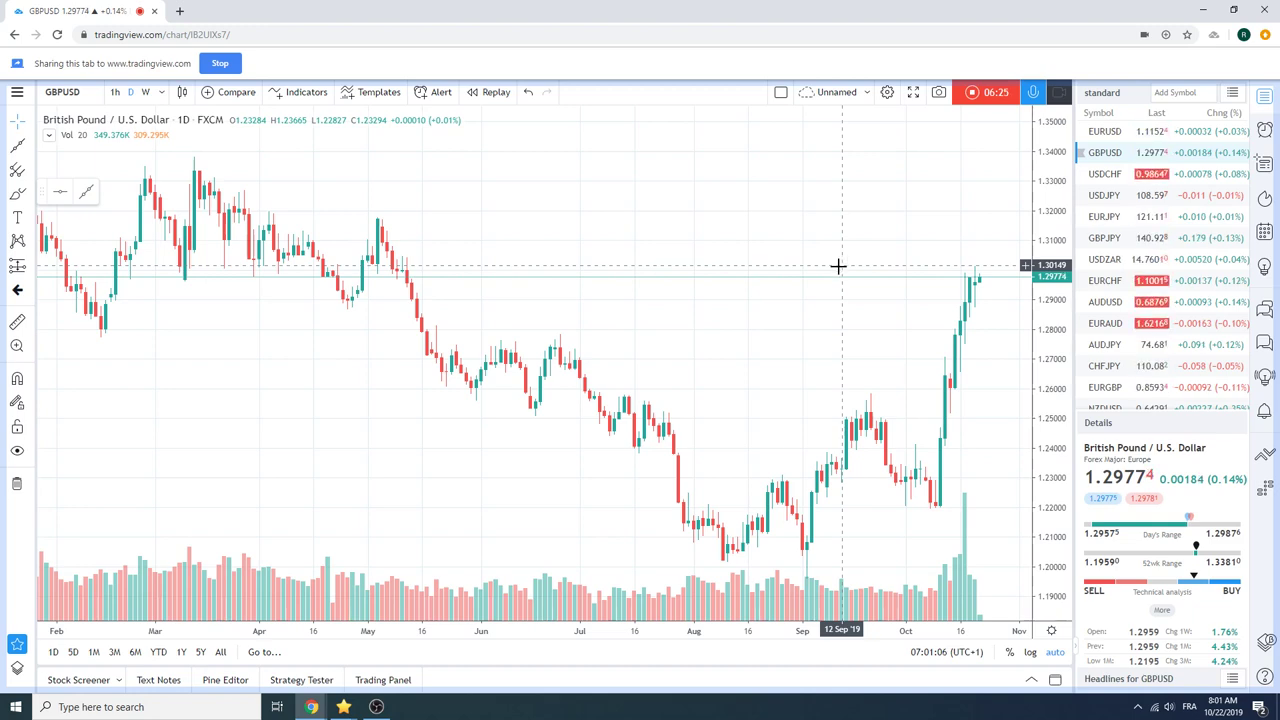
# Zoom the GBPUSD chart out further to cover September 2018 to November 2019.
pyautogui.scroll(-2, 838, 266)
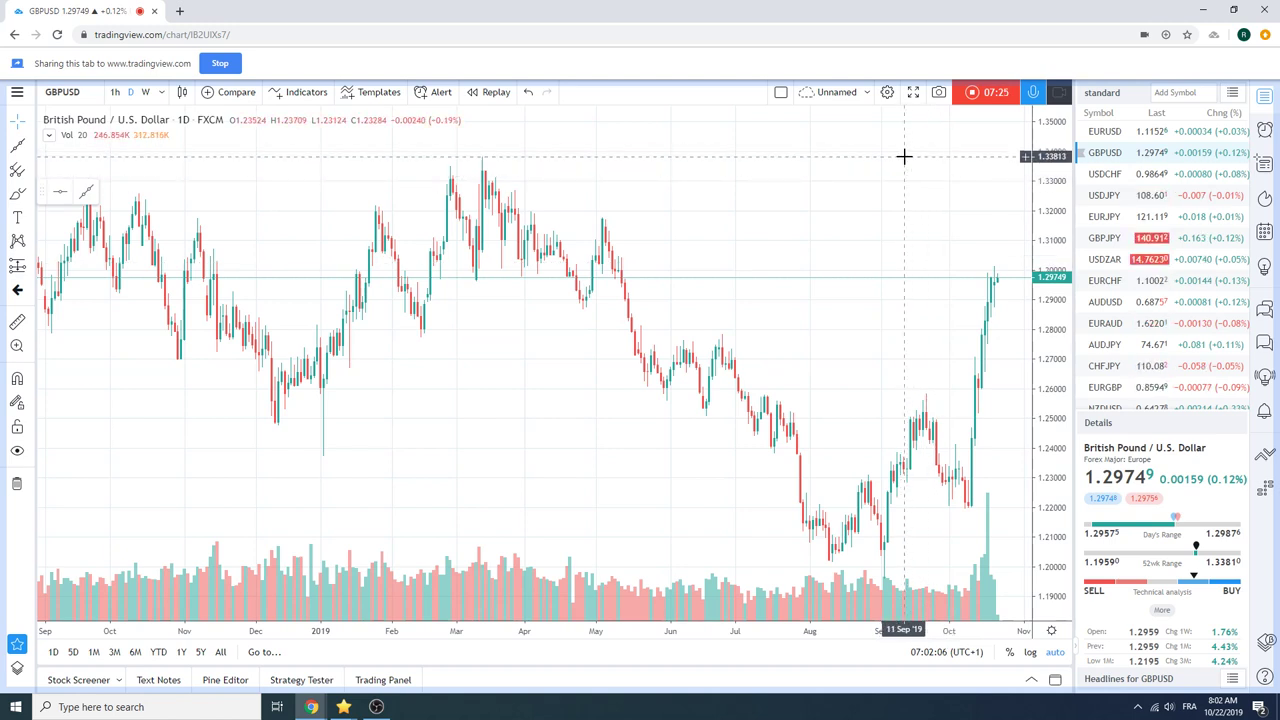
# View the USDCHF chart, then switch to the USDJPY daily chart.
pyautogui.click(1105, 175)
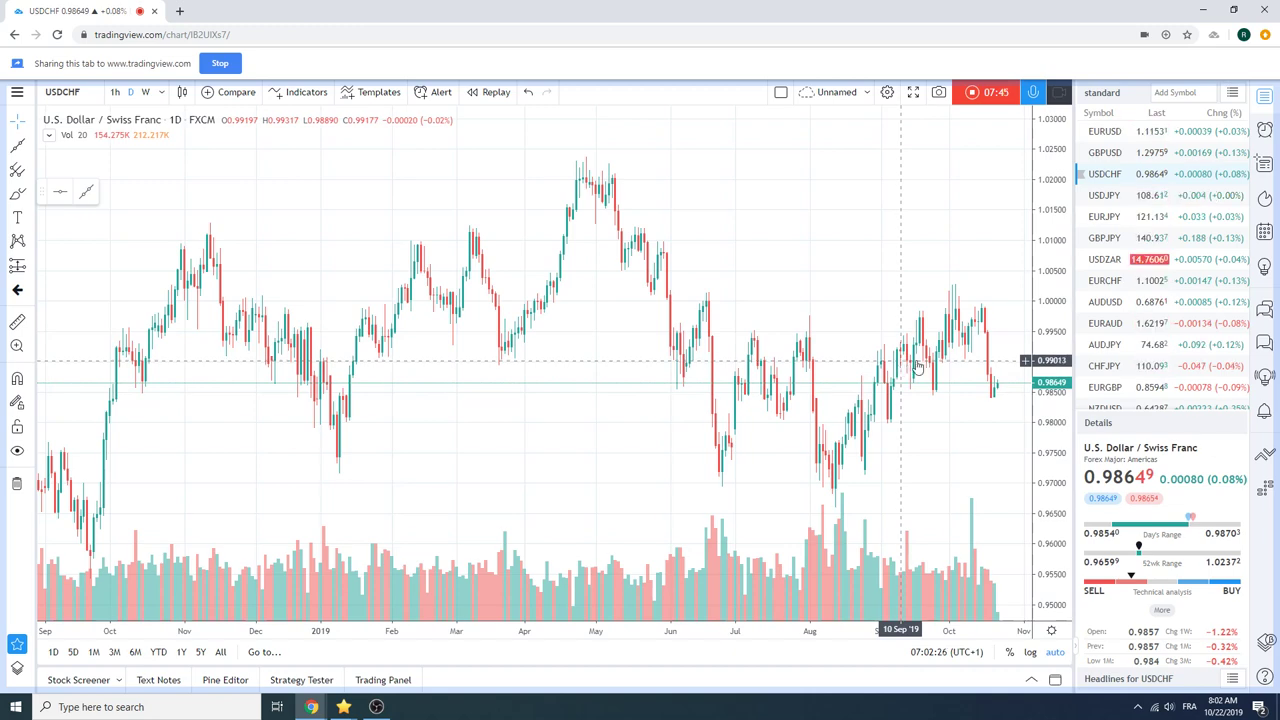
pyautogui.click(1103, 193)
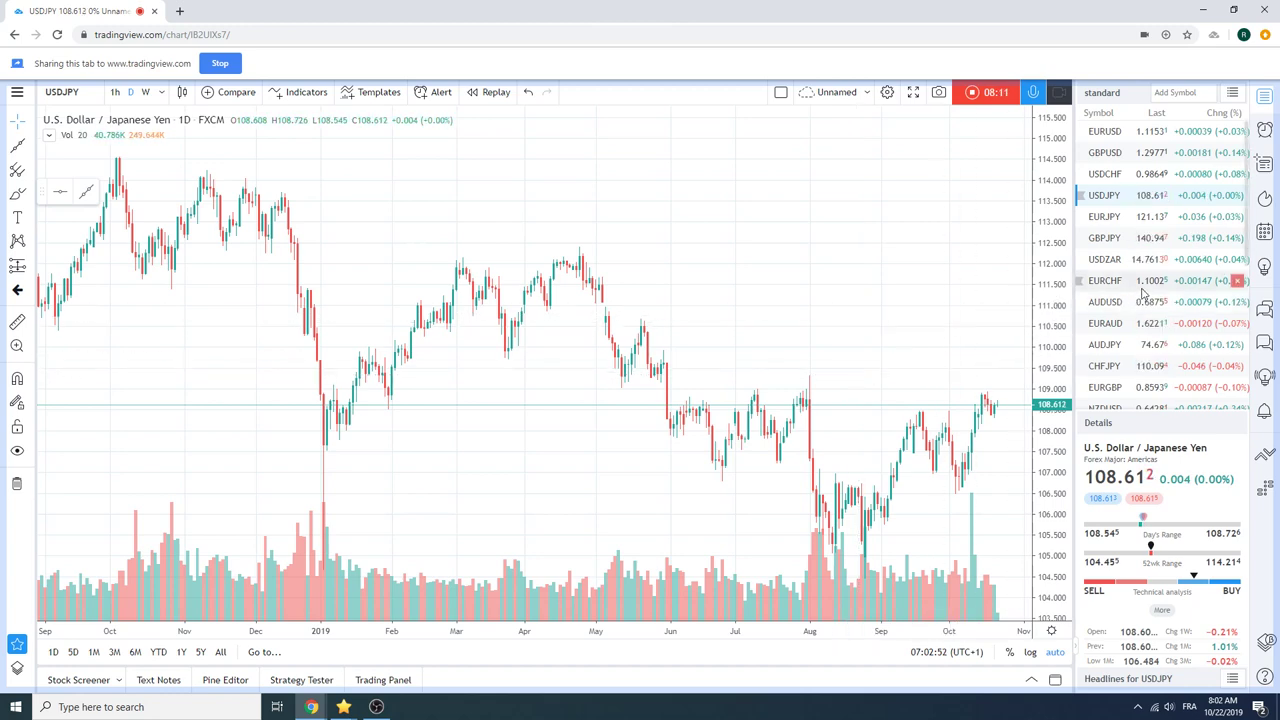
# Step through the EURJPY and GBPJPY charts, ending on the USDZAR daily chart.
pyautogui.click(1122, 220)
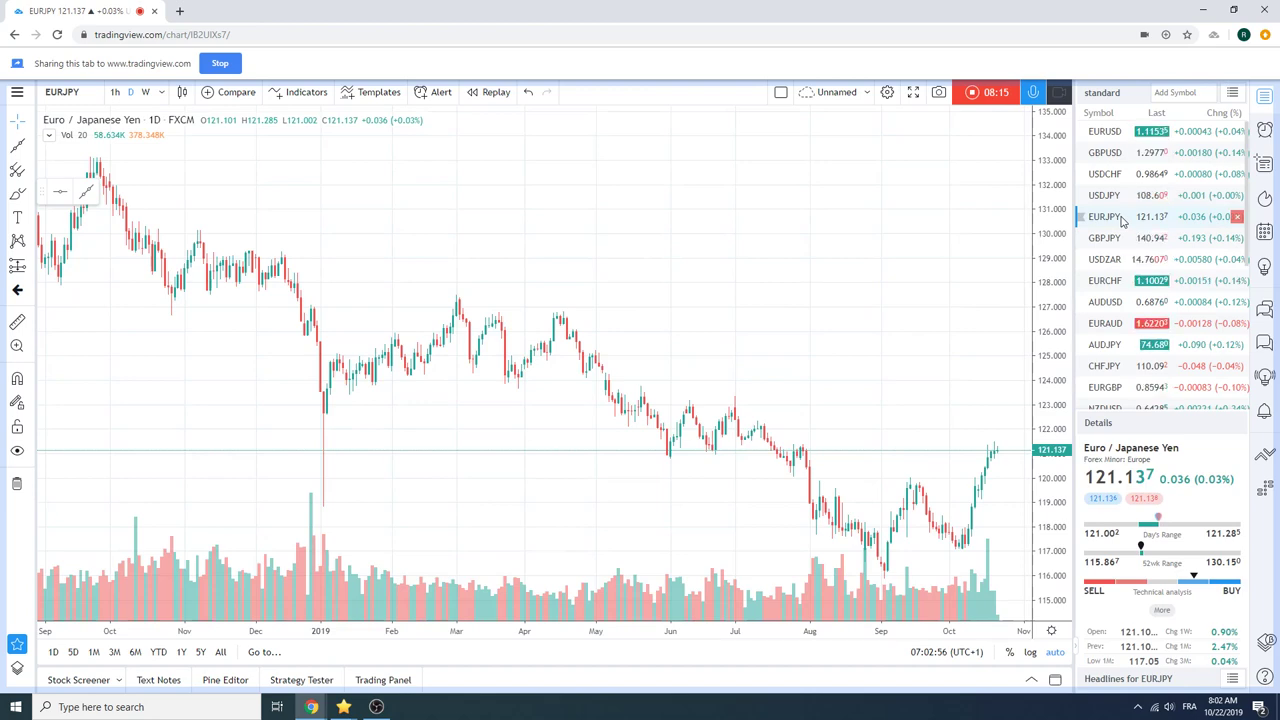
pyautogui.click(1112, 240)
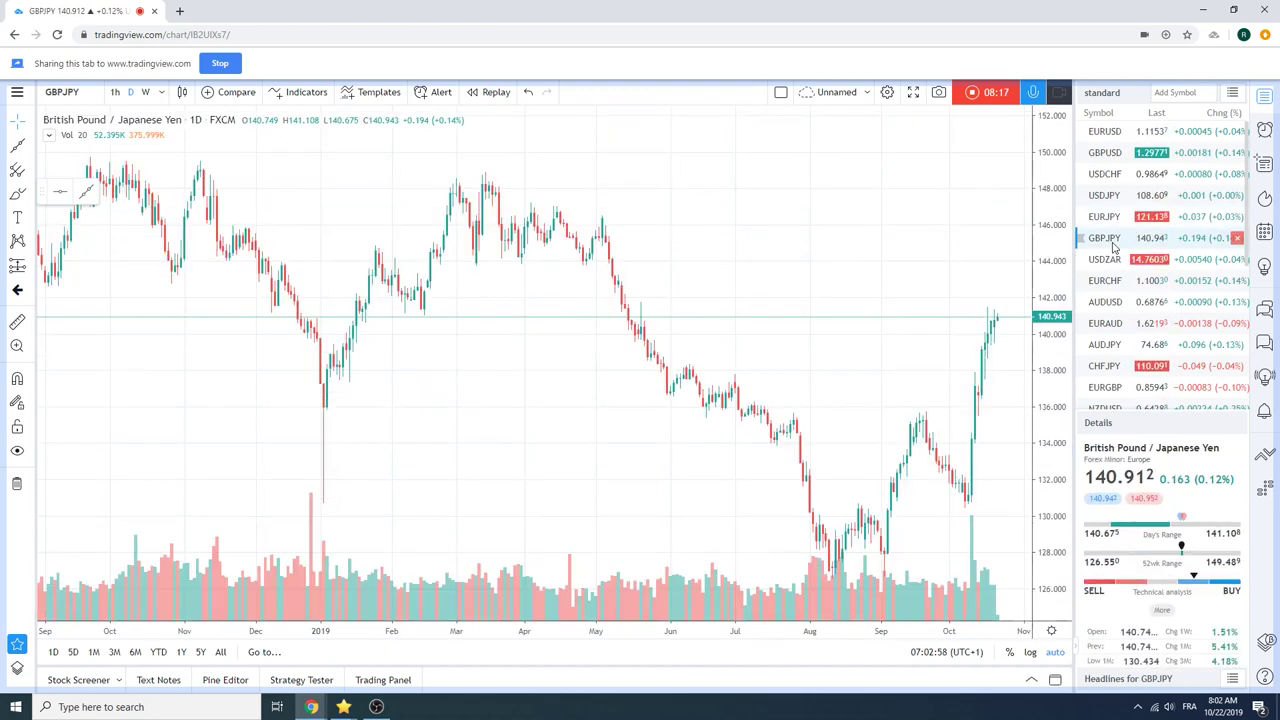
pyautogui.click(1110, 260)
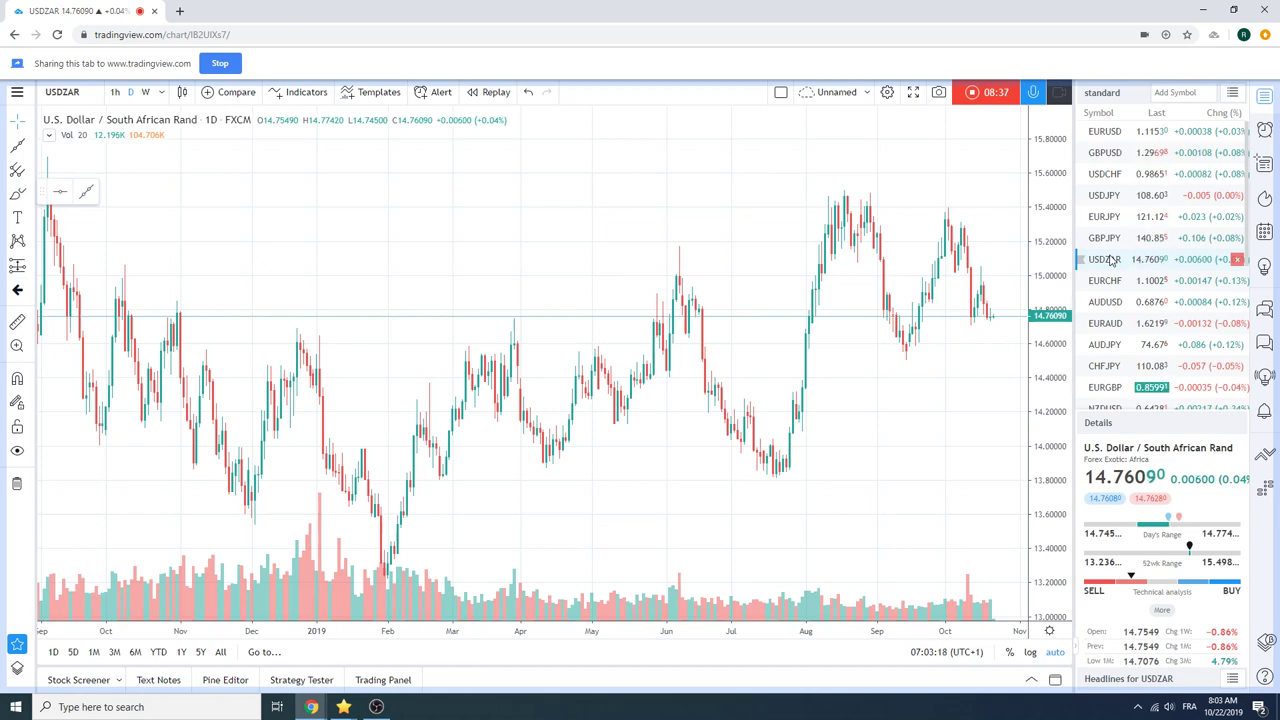
# Load the AUDUSD daily chart from the watchlist.
pyautogui.click(1105, 301)
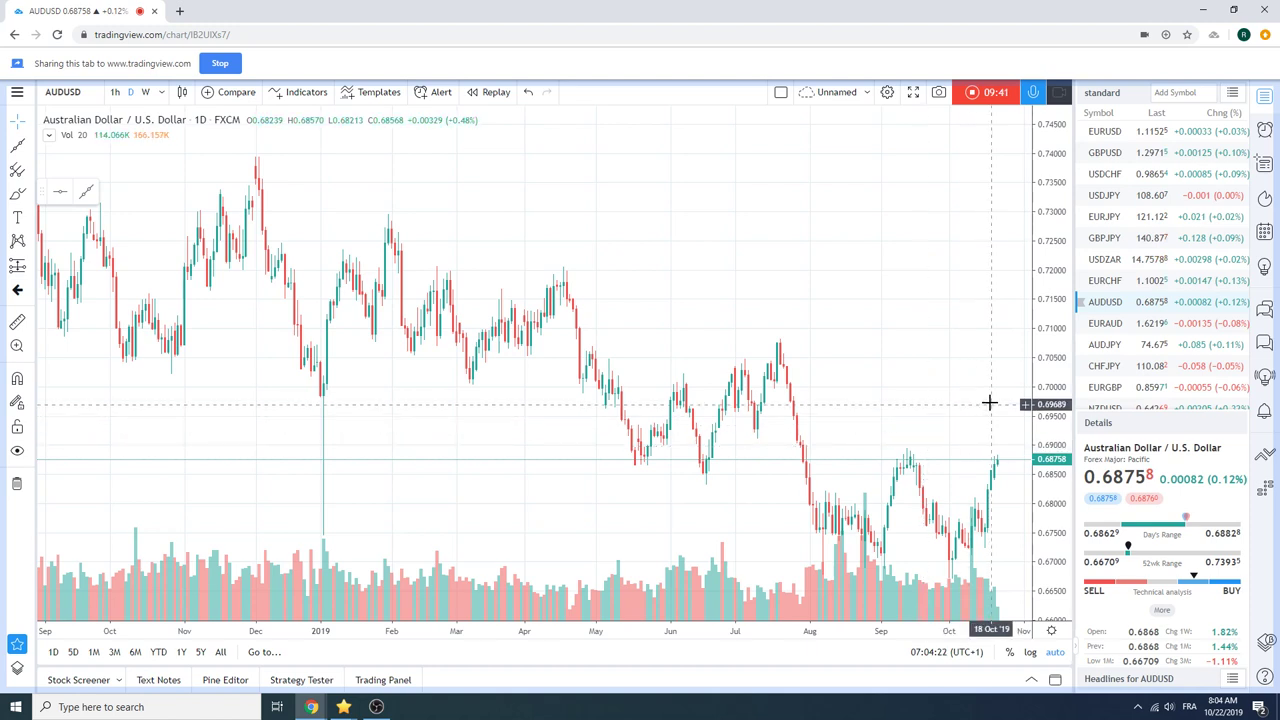
# Scroll the watchlist down to bring the USDCAD row into view.
pyautogui.scroll(-1, 1142, 312)
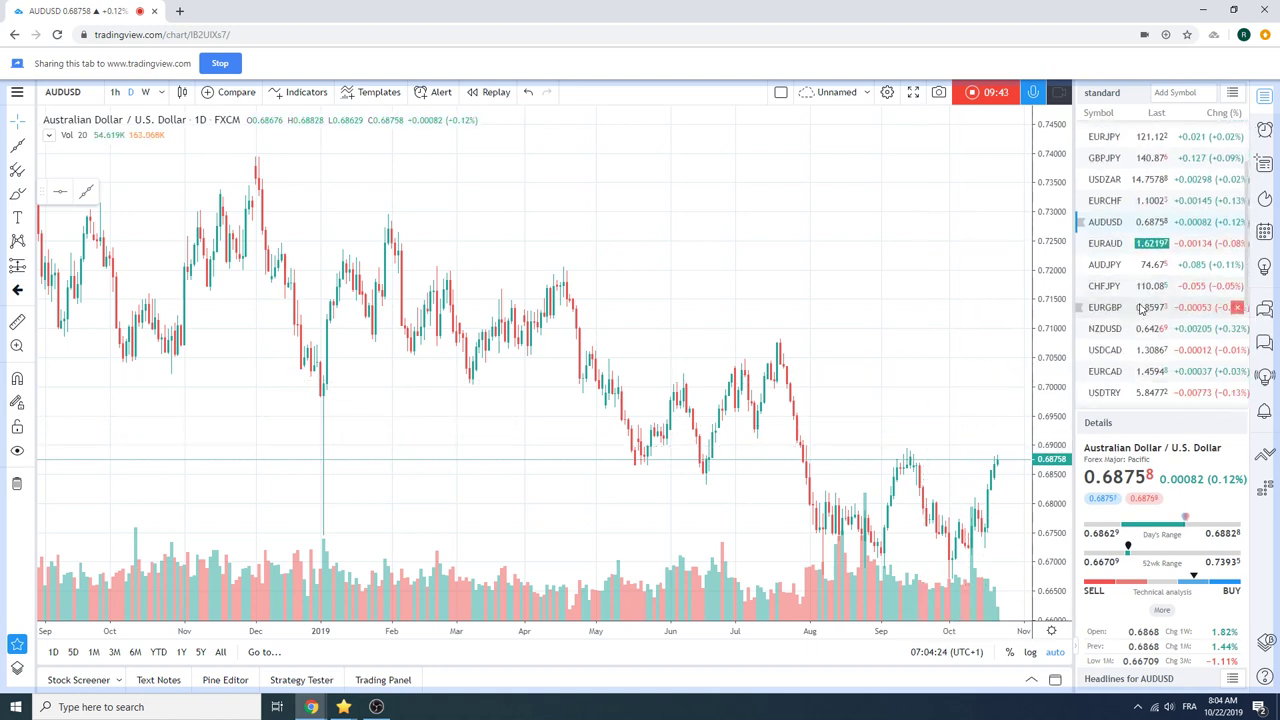
pyautogui.scroll(-1, 1142, 310)
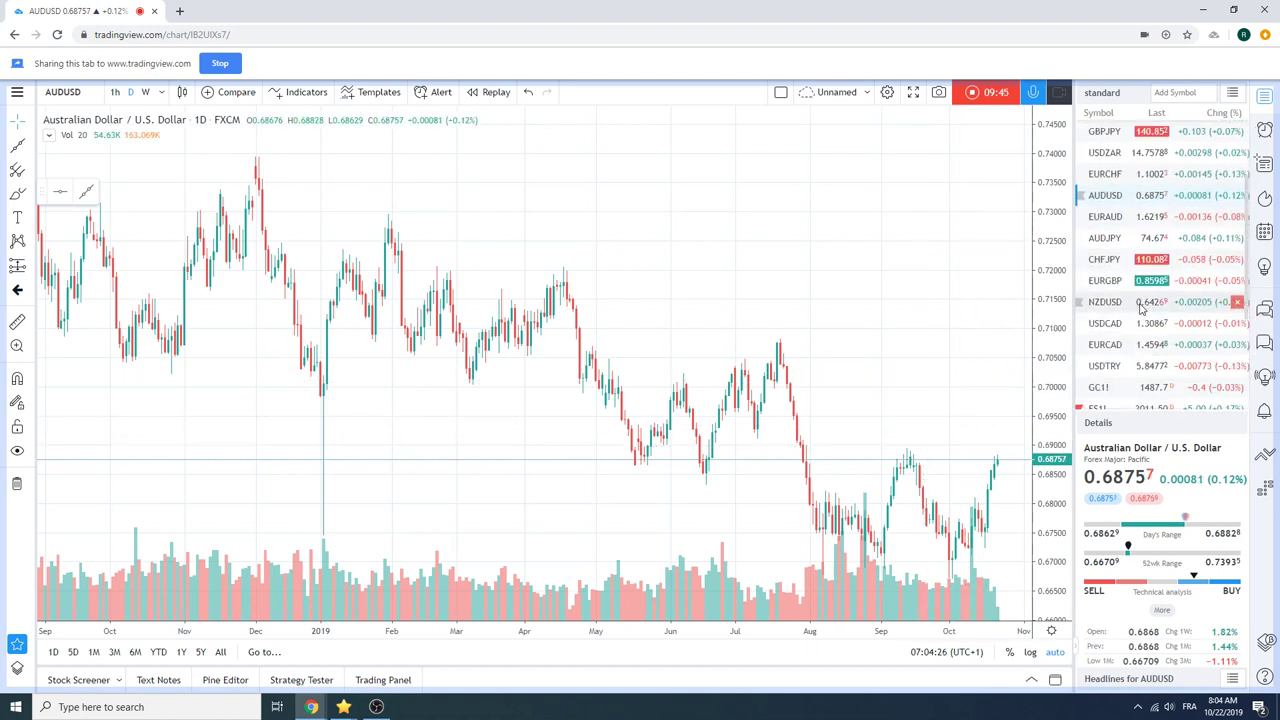
# Load the USDCAD daily chart and zoom its time axis to span December through October.
pyautogui.click(1140, 322)
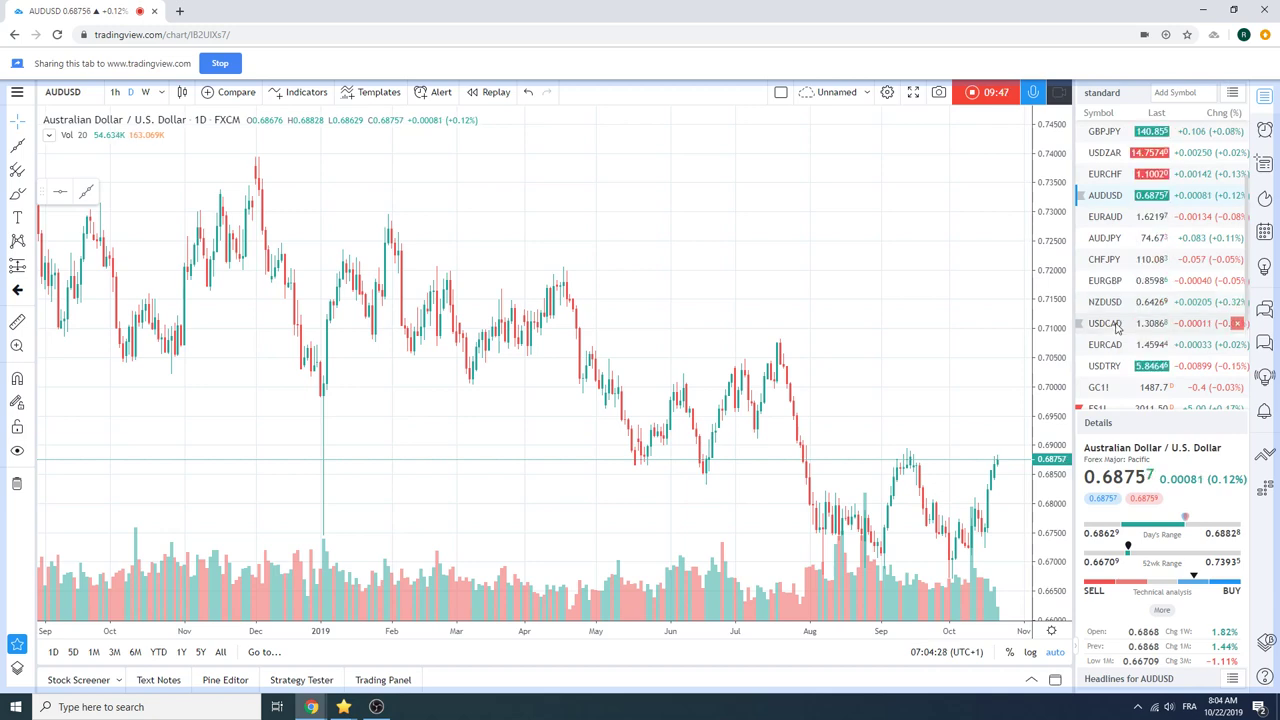
pyautogui.scroll(1, 915, 383)
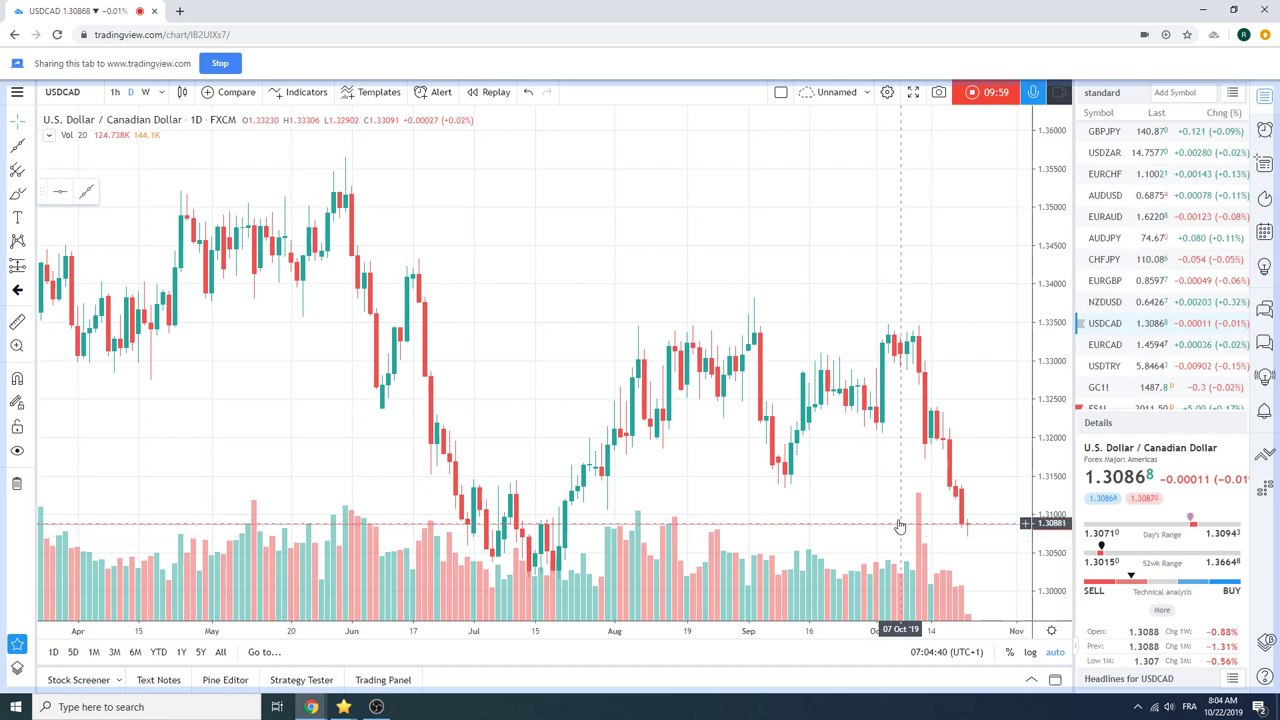
pyautogui.scroll(-2, 894, 503)
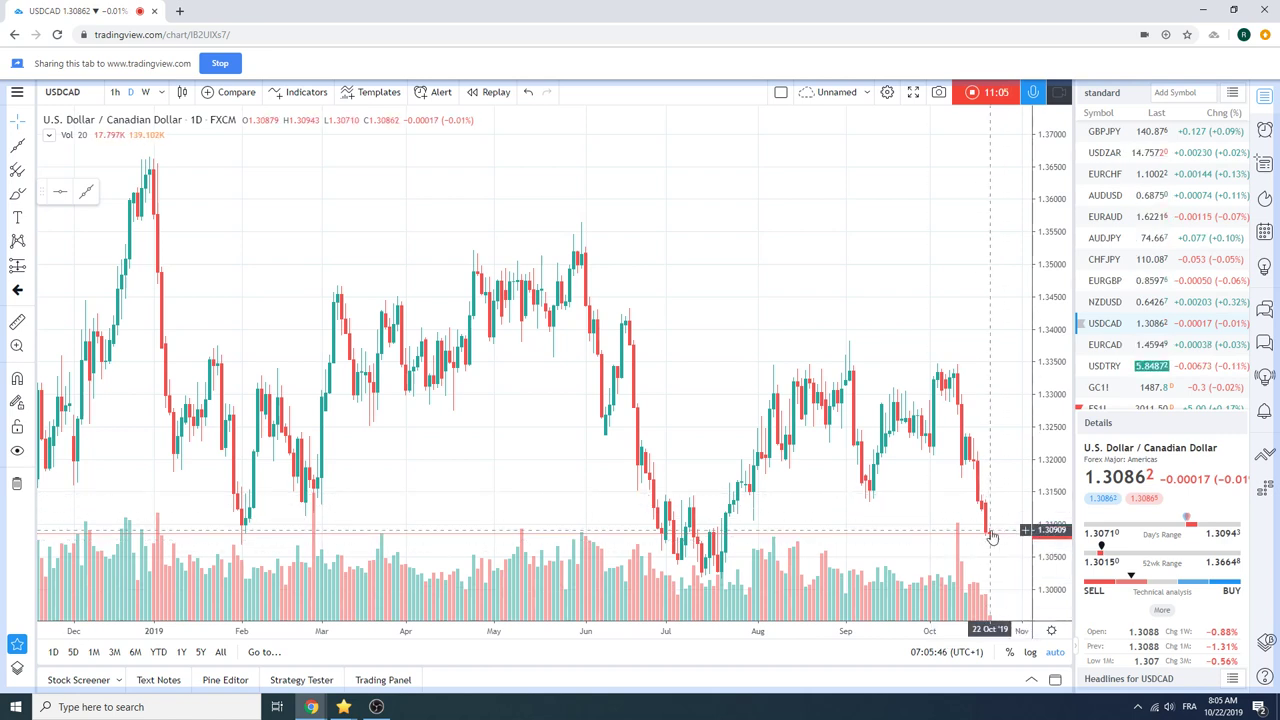
pyautogui.scroll(-1, 1113, 358)
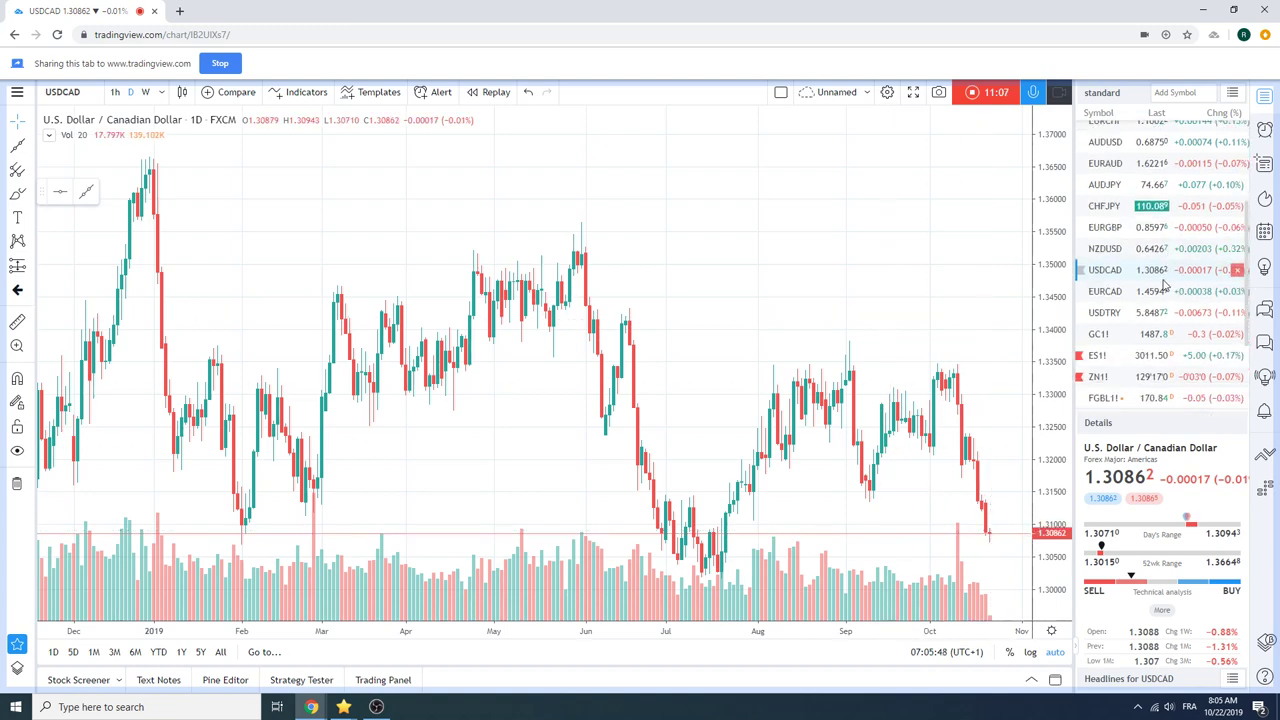
# Show the ES1! S&P 500 E-mini futures chart zoomed in, then stop the video idea recording.
pyautogui.click(1100, 357)
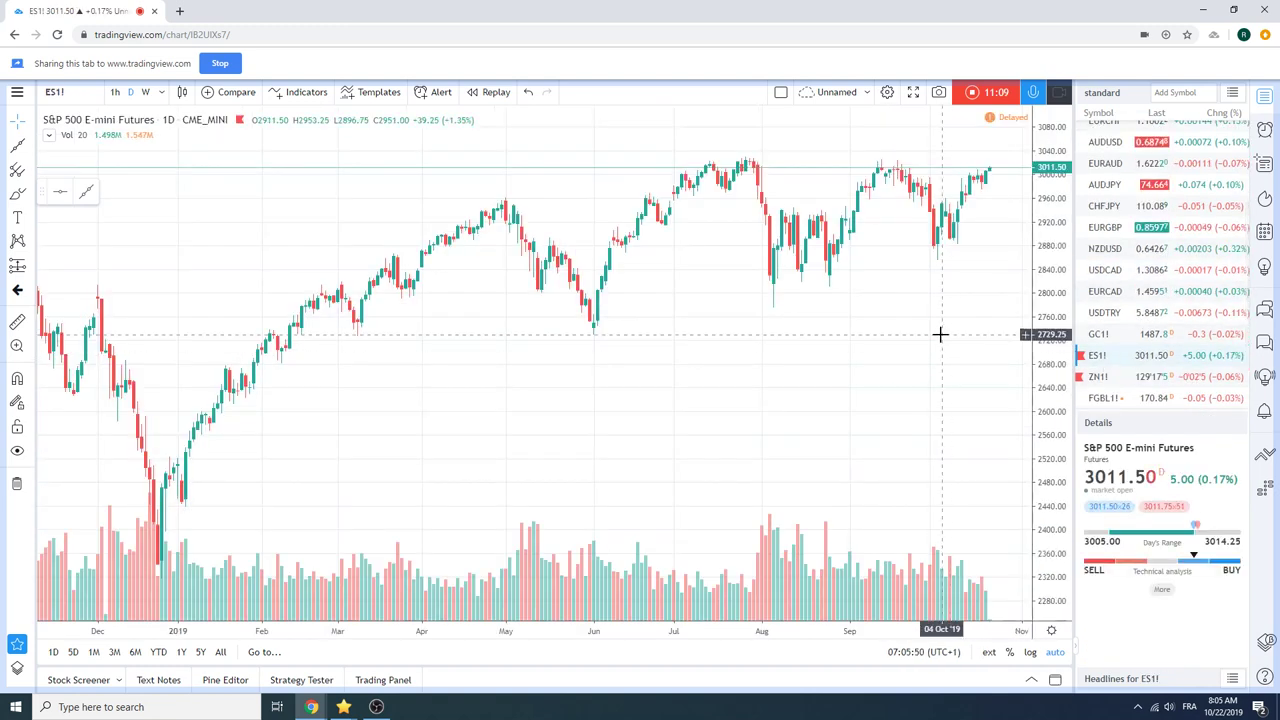
pyautogui.scroll(2, 824, 354)
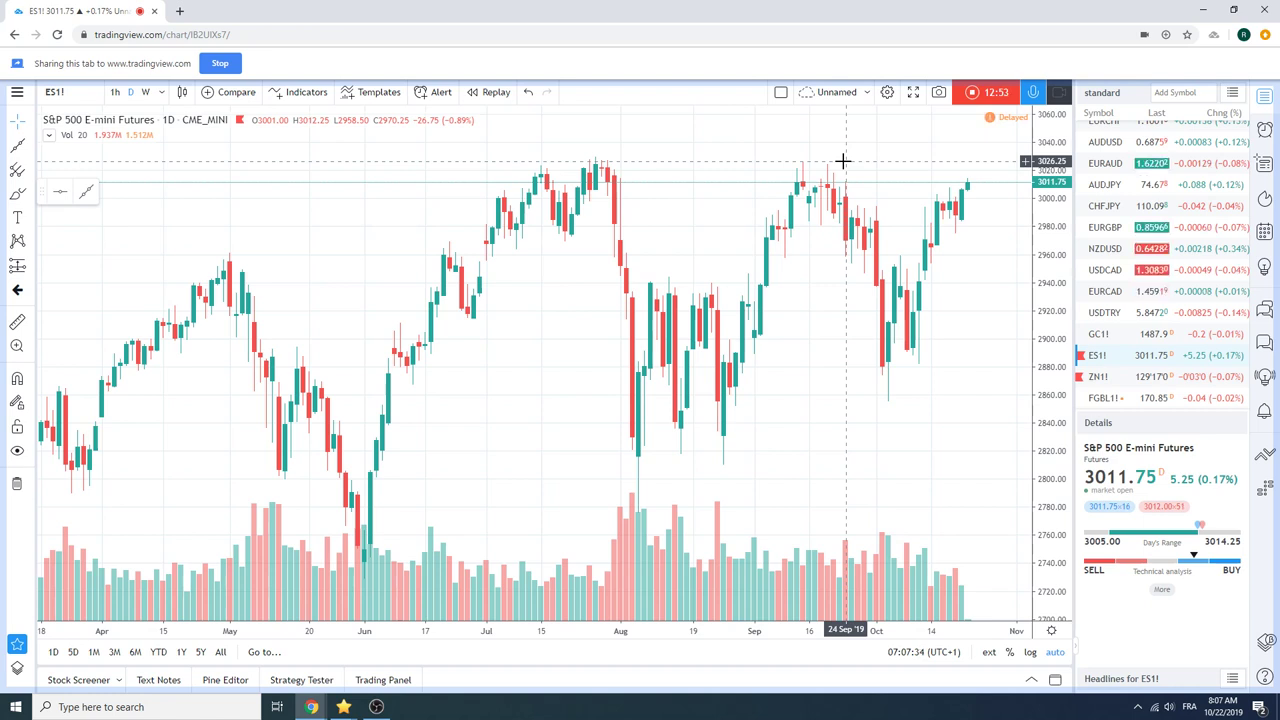
pyautogui.click(972, 93)
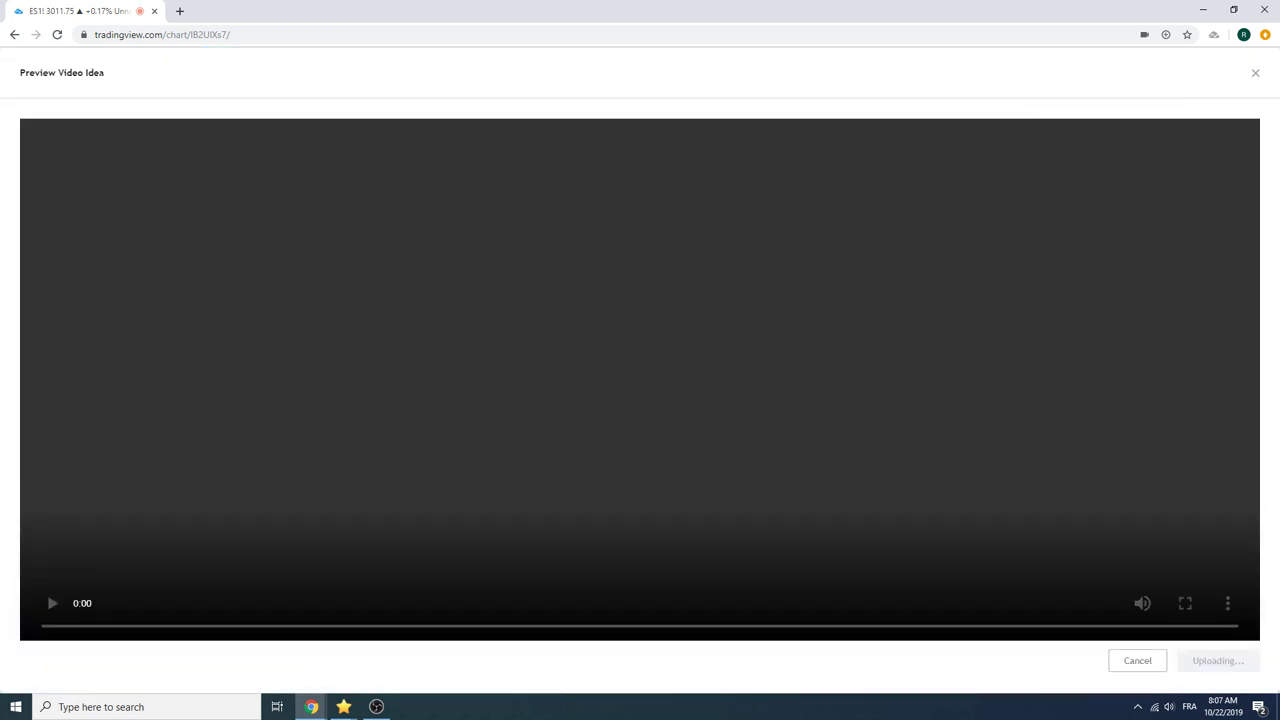